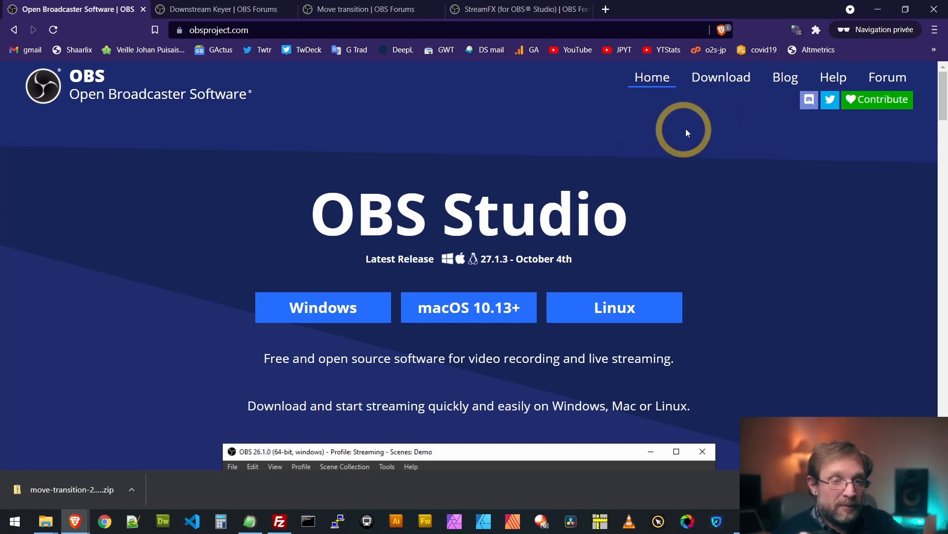
Step: Open the Plugins section under Resources in the OBS forum
click(898, 80)
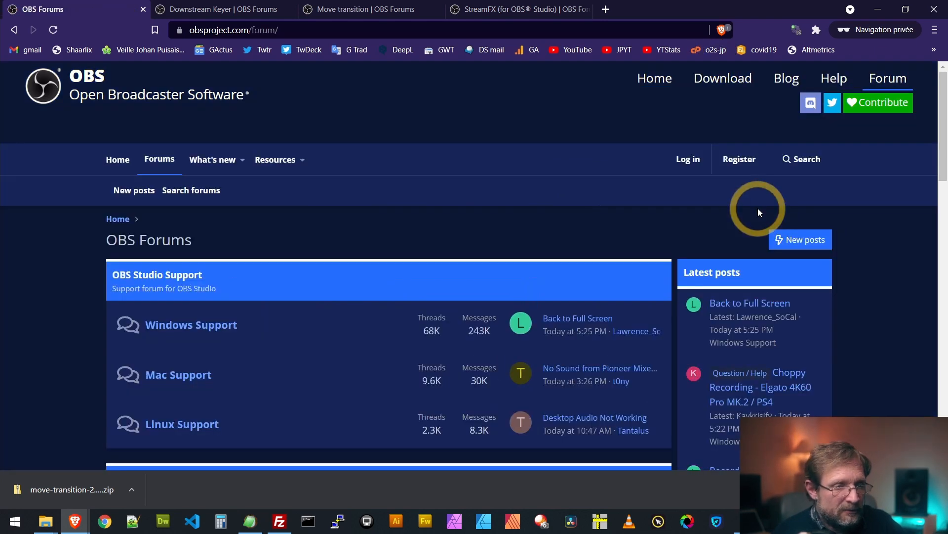
scroll(354, 206, down, 5)
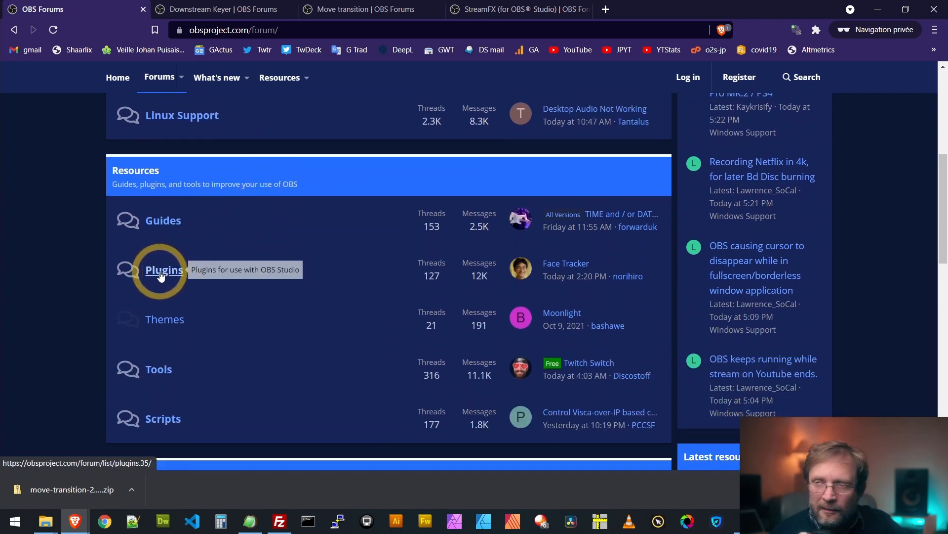
click(161, 275)
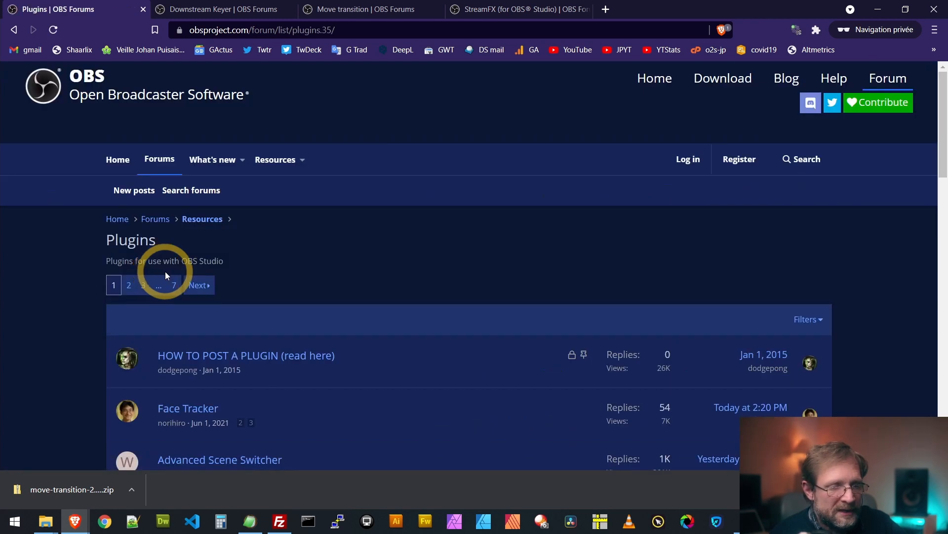
Step: Look through the first page of the plugin list and preview the Move transition entry
scroll(363, 253, down, 4)
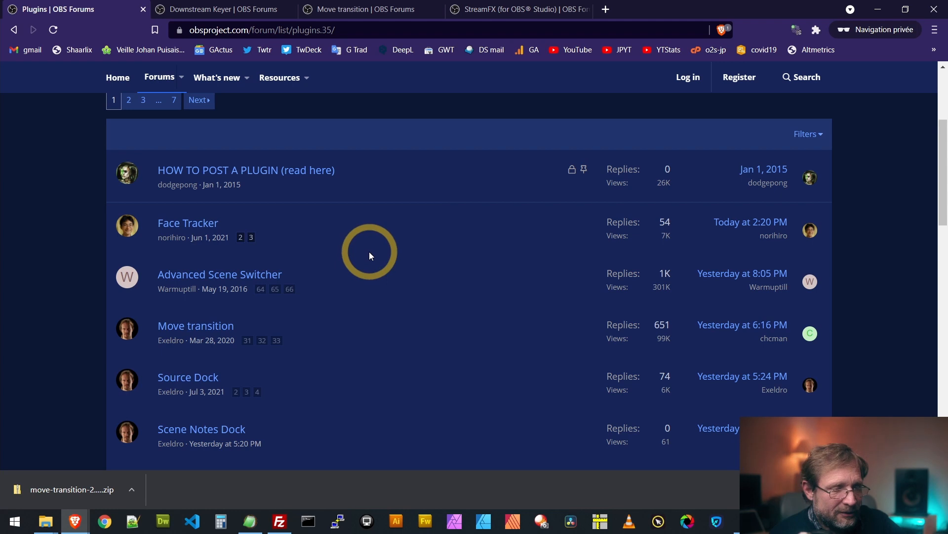
scroll(369, 251, down, 1)
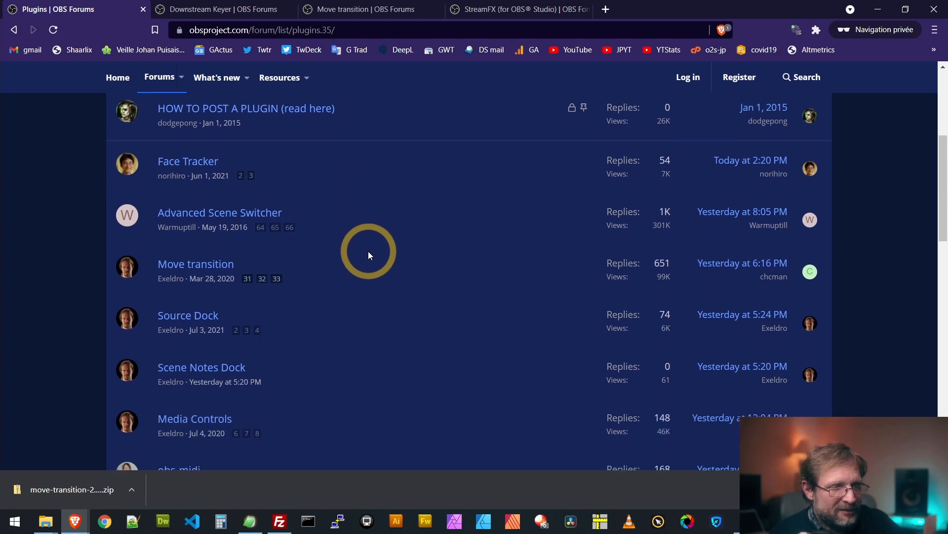
scroll(369, 255, down, 3)
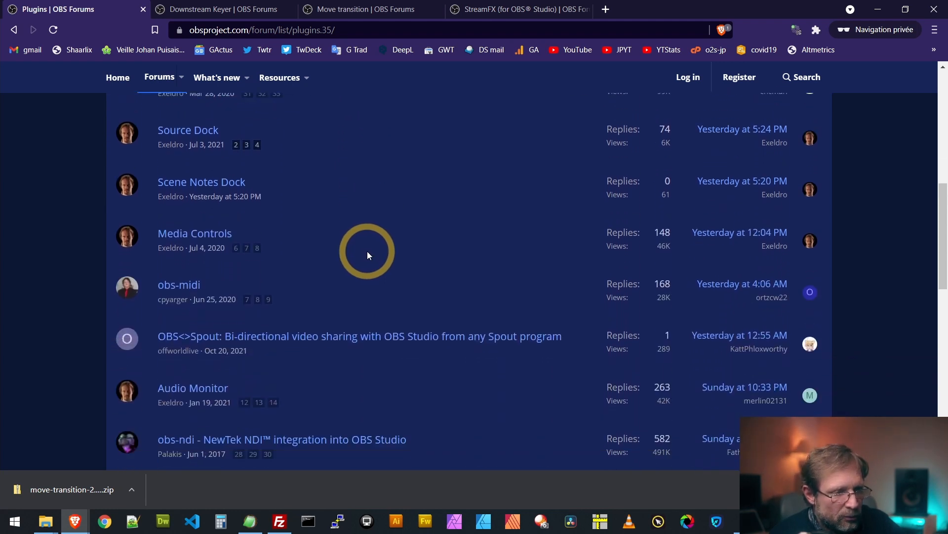
scroll(367, 255, down, 2)
scroll(367, 251, down, 8)
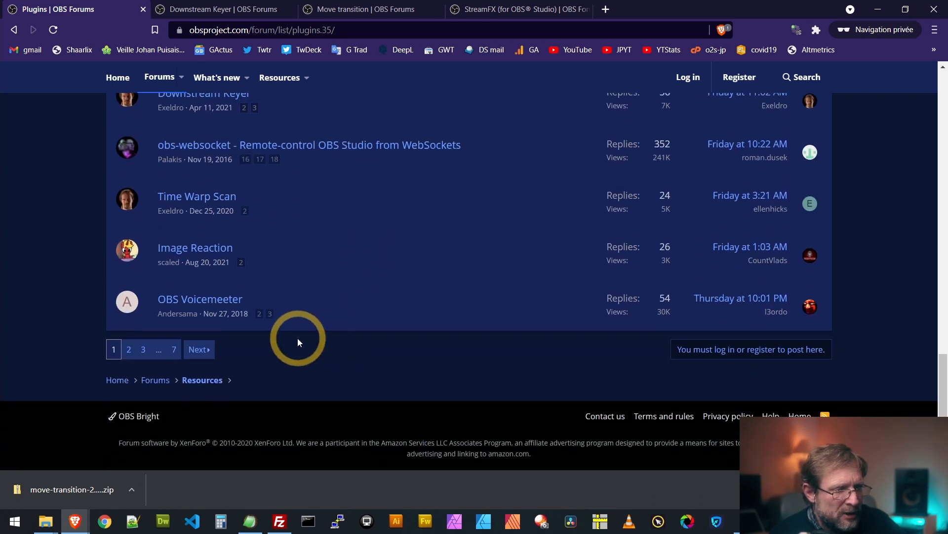
scroll(410, 329, up, 2)
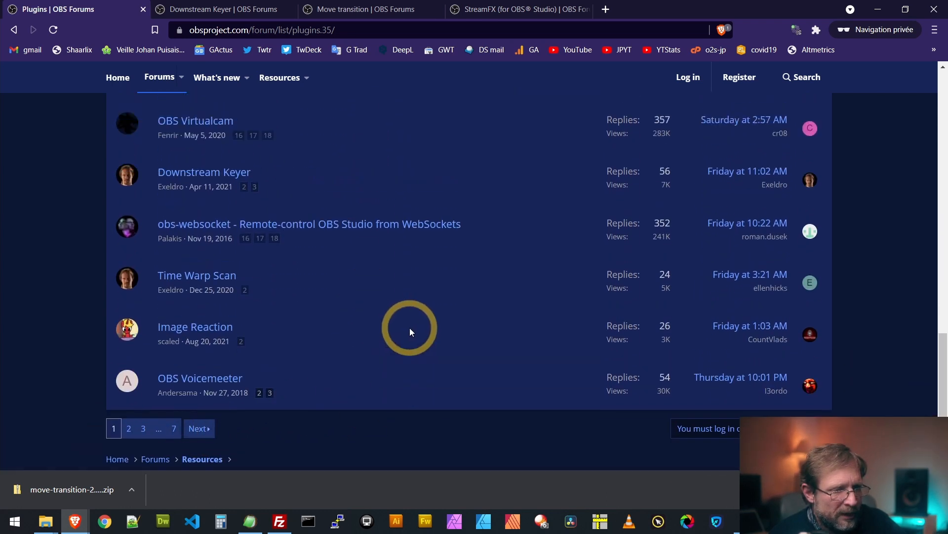
scroll(407, 329, up, 10)
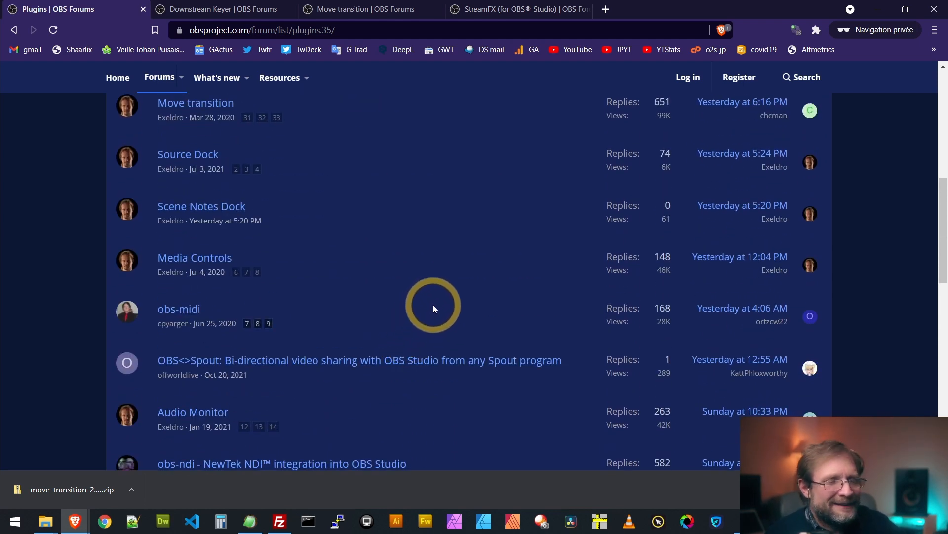
scroll(433, 308, up, 5)
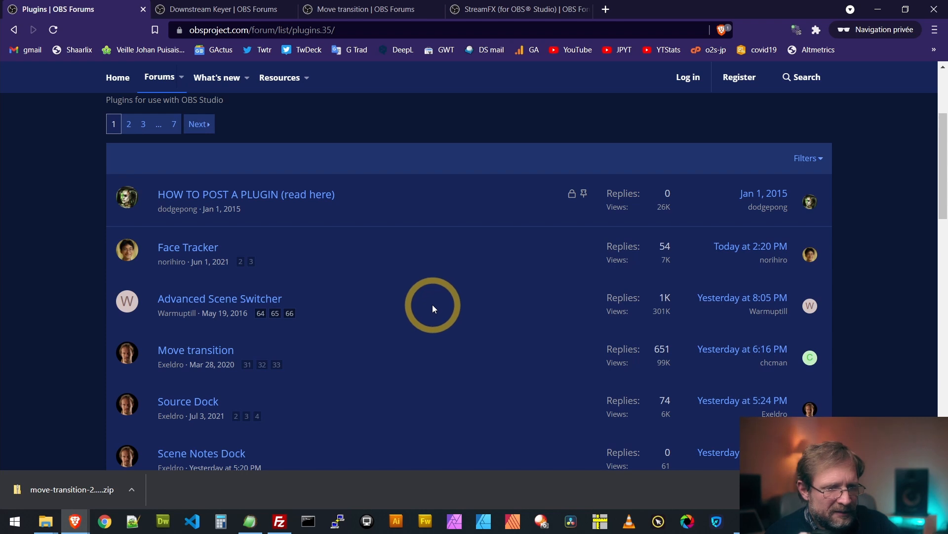
scroll(433, 309, down, 4)
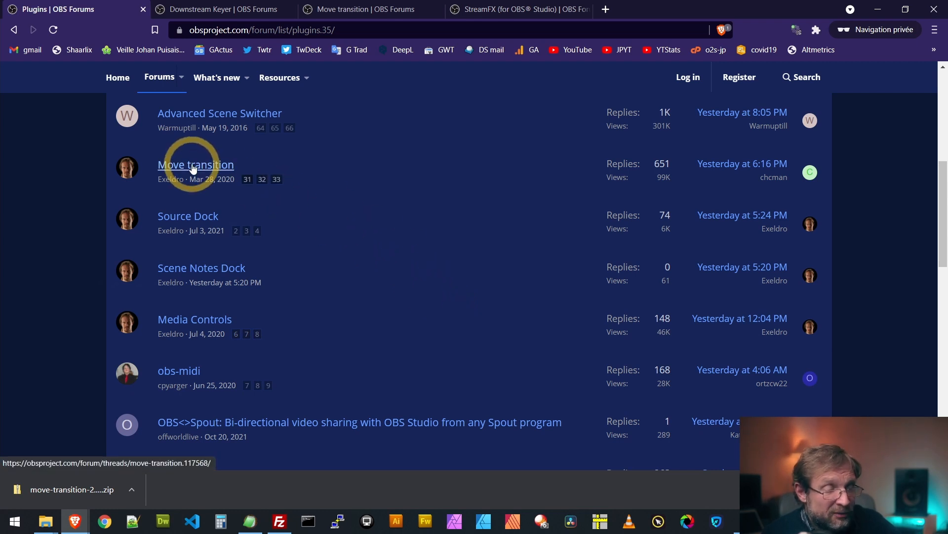
mouse_move(193, 168)
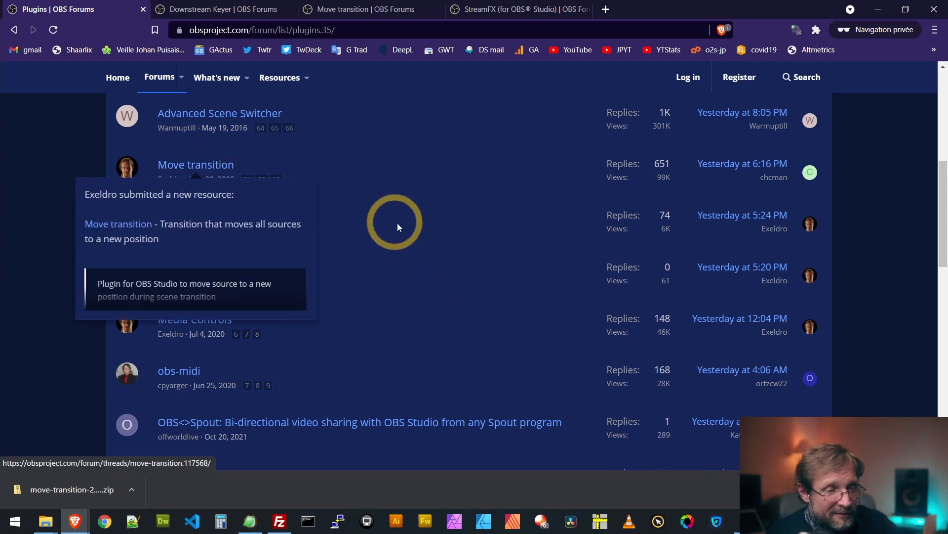
Step: Find the Downstream Keyer plugin in the list and open its thread
scroll(478, 262, down, 1)
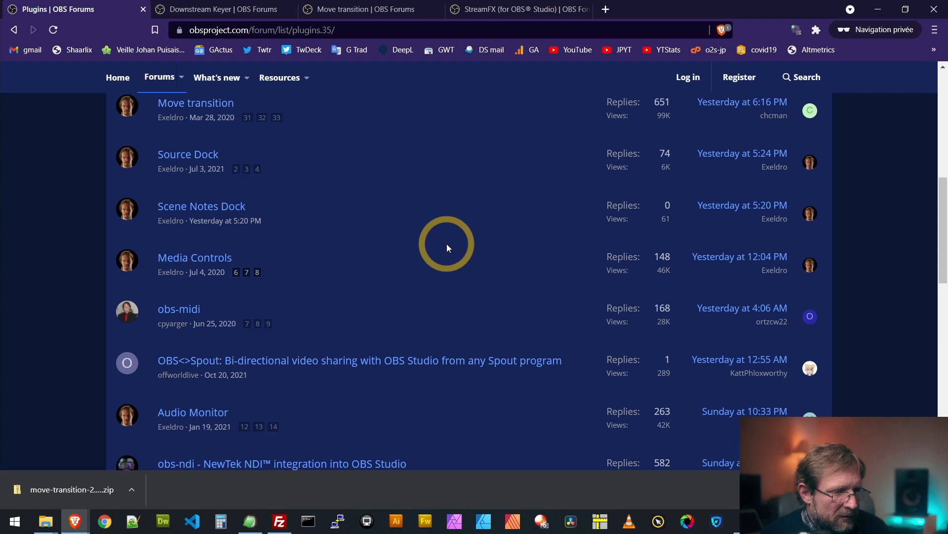
scroll(447, 244, down, 6)
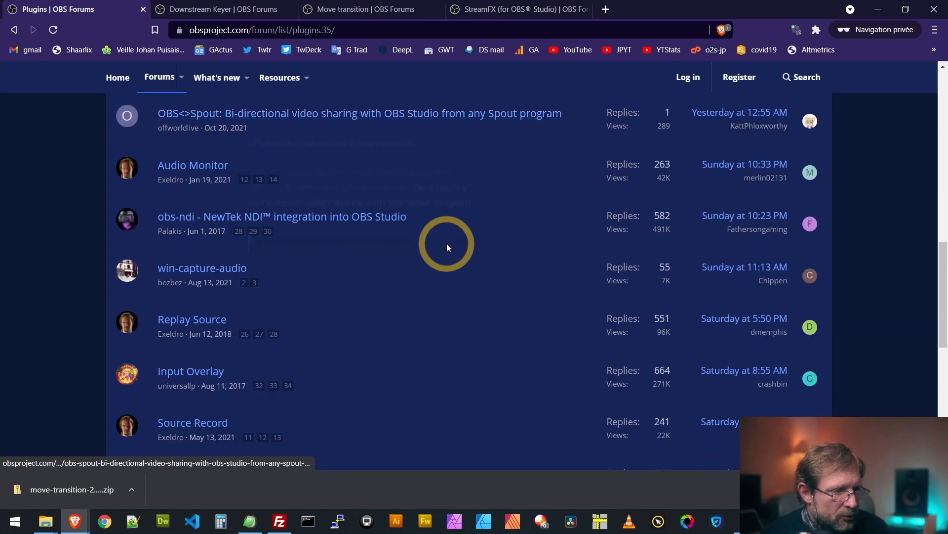
scroll(446, 247, down, 2)
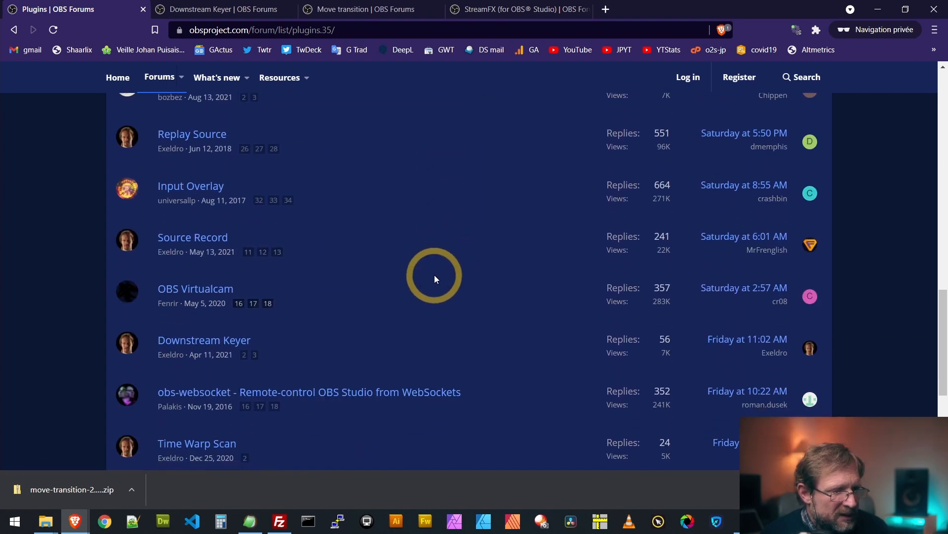
scroll(434, 279, down, 1)
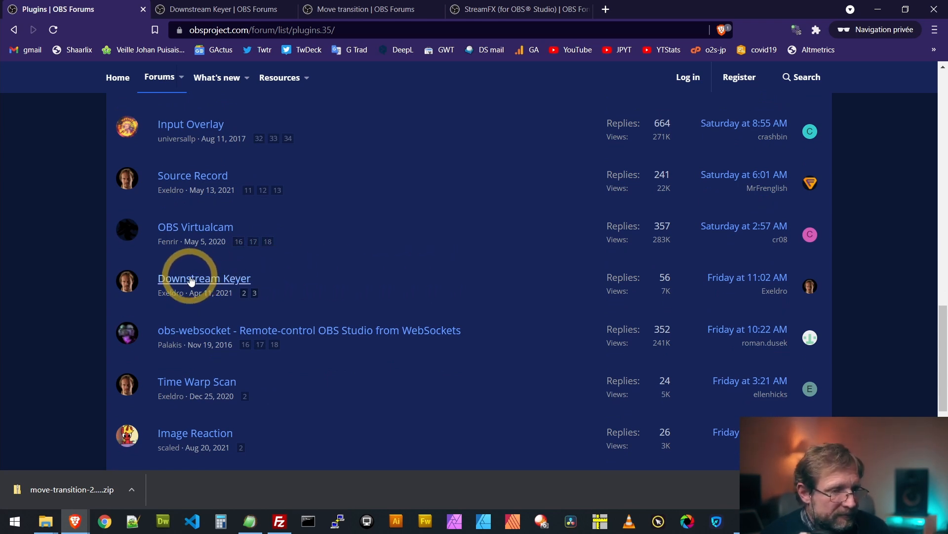
mouse_move(187, 278)
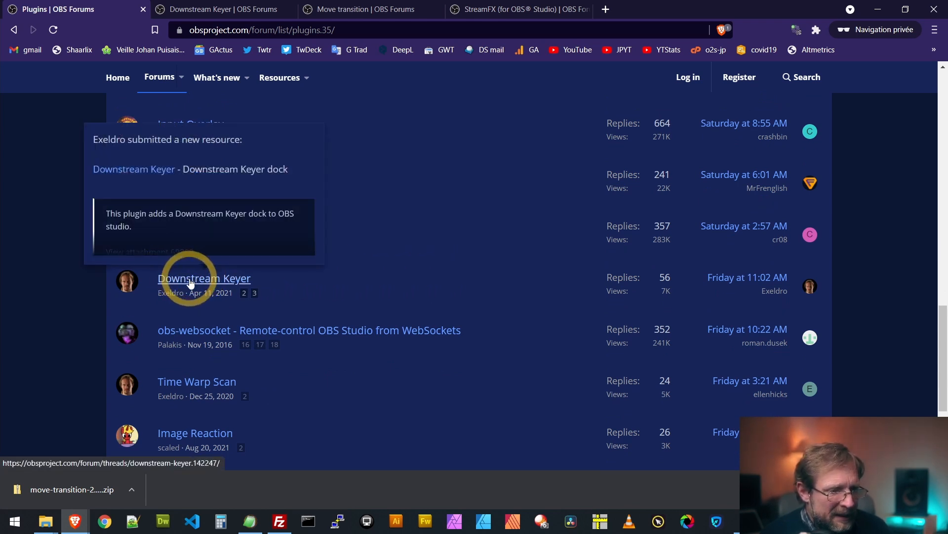
click(190, 281)
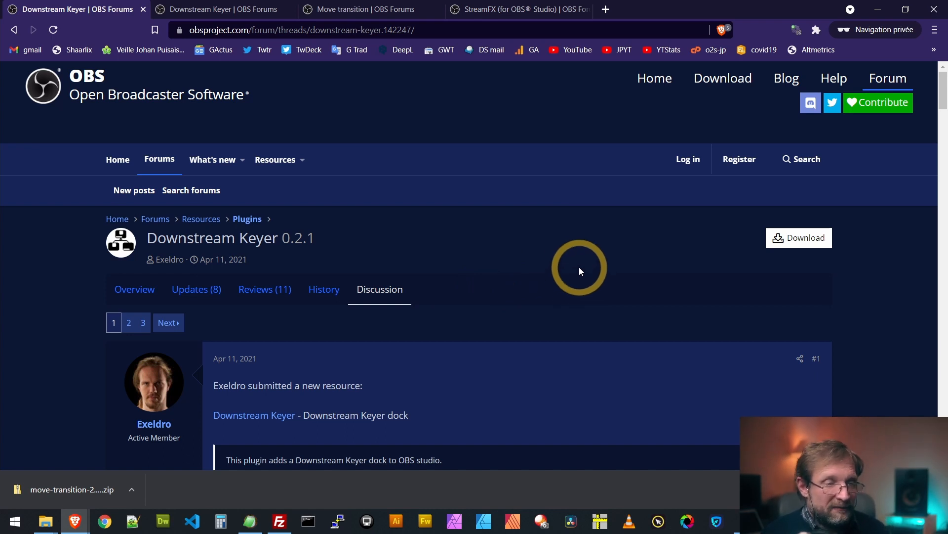
Step: Skim the opening posts of the Downstream Keyer discussion
scroll(577, 275, down, 1)
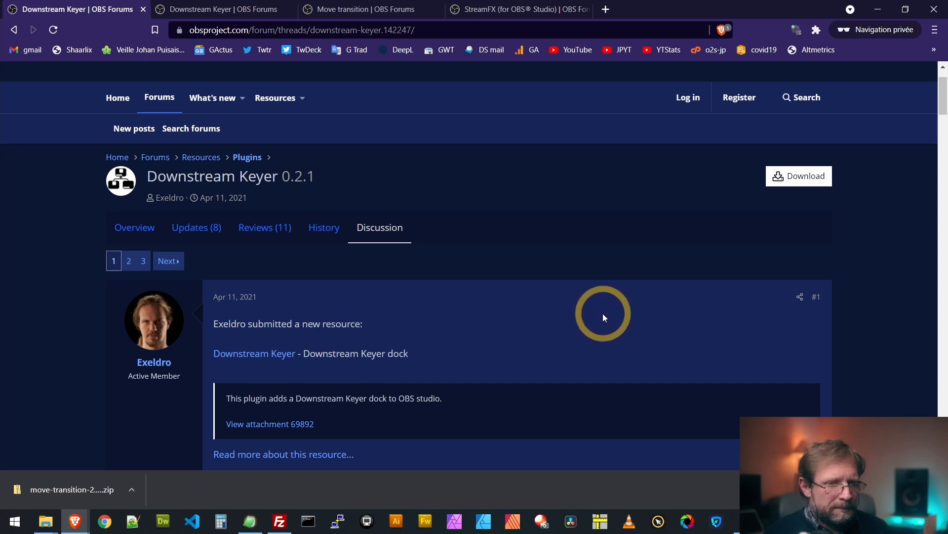
scroll(603, 313, down, 1)
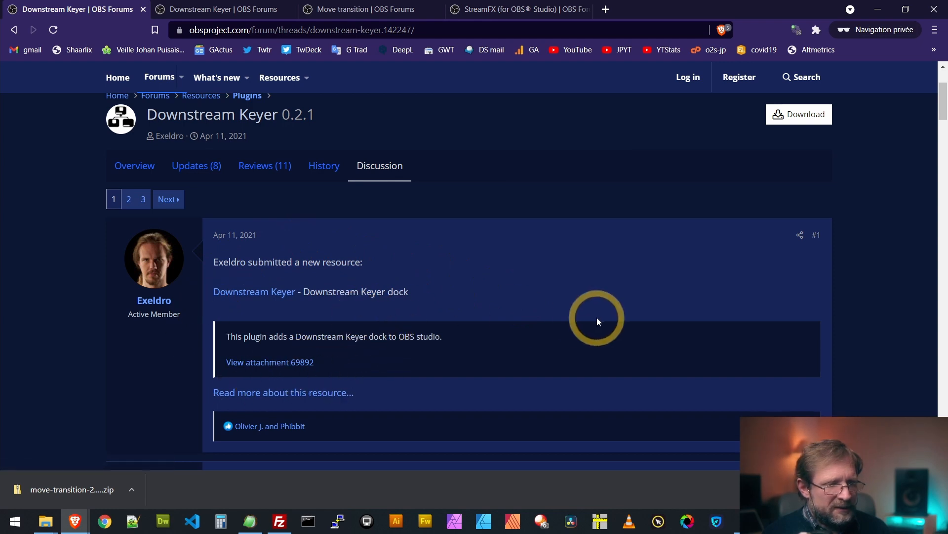
scroll(583, 319, down, 1)
scroll(598, 318, down, 1)
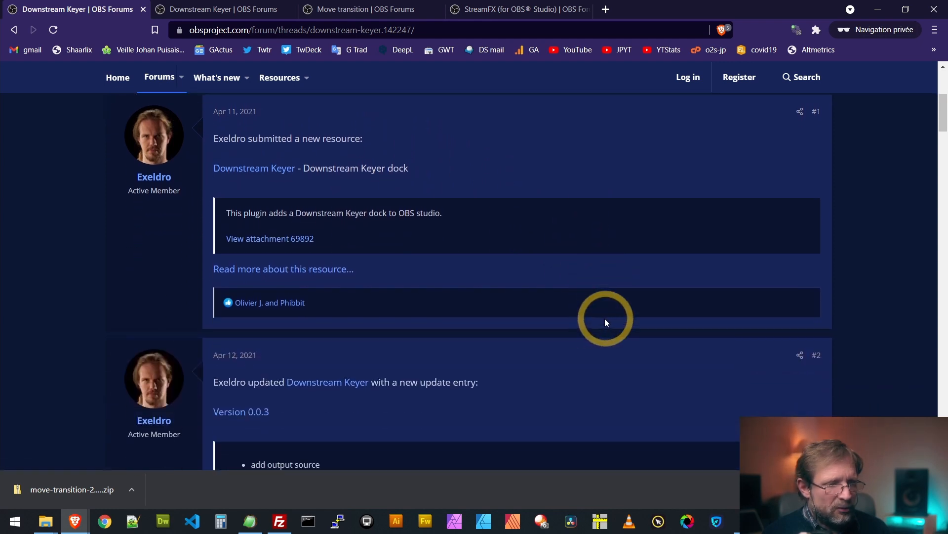
scroll(588, 360, down, 3)
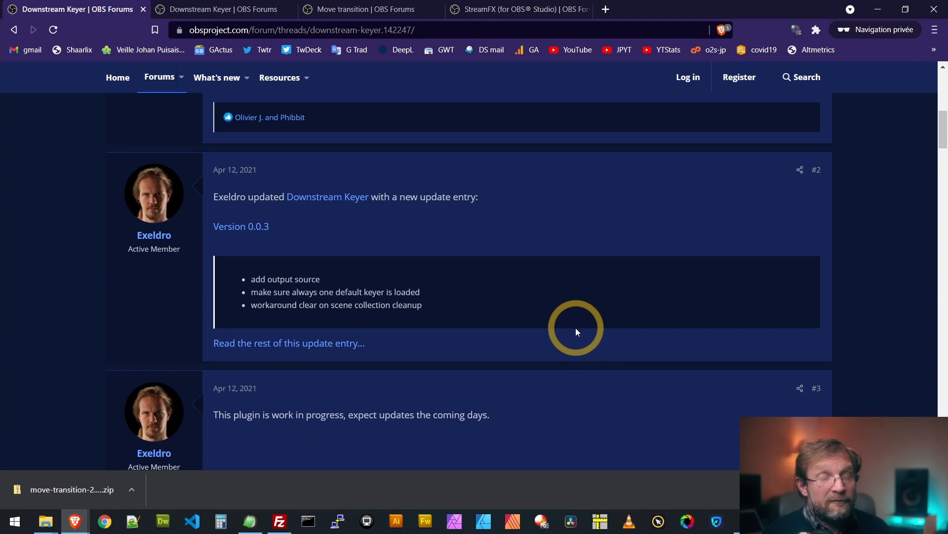
scroll(576, 333, up, 5)
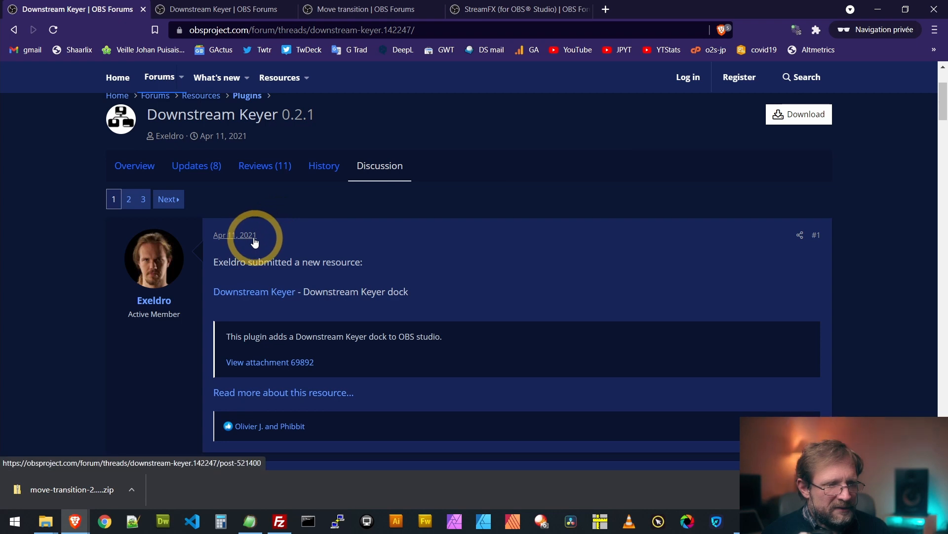
Step: Go to page 3 of the Downstream Keyer discussion and skim its posts
click(141, 199)
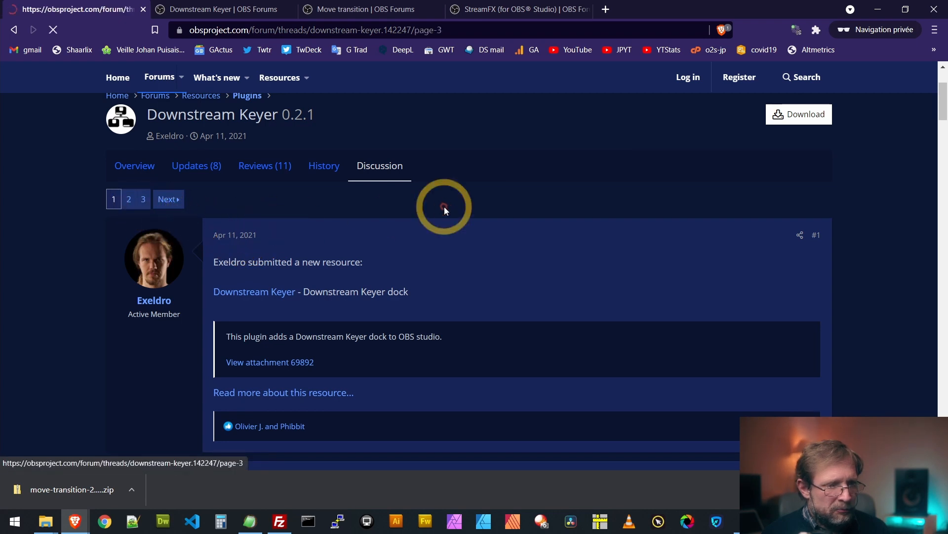
scroll(546, 225, down, 3)
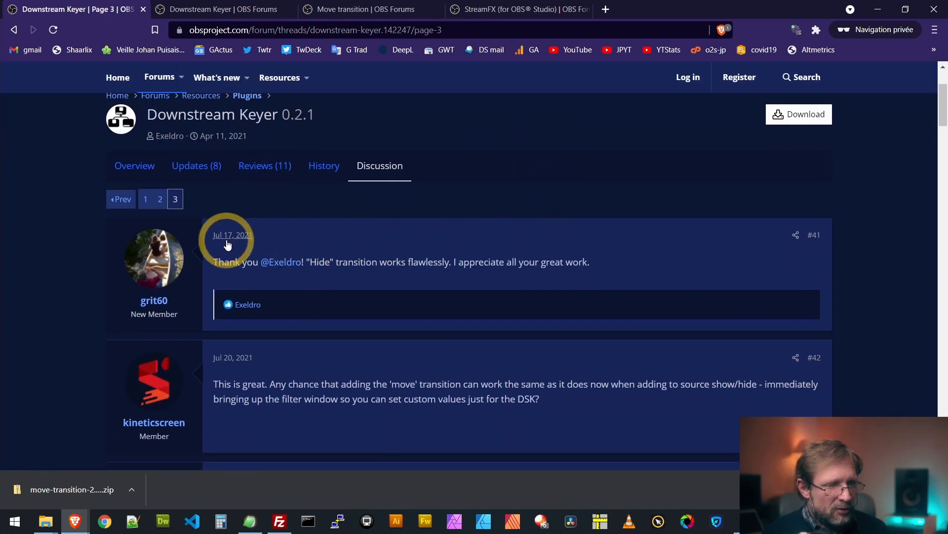
scroll(416, 255, down, 12)
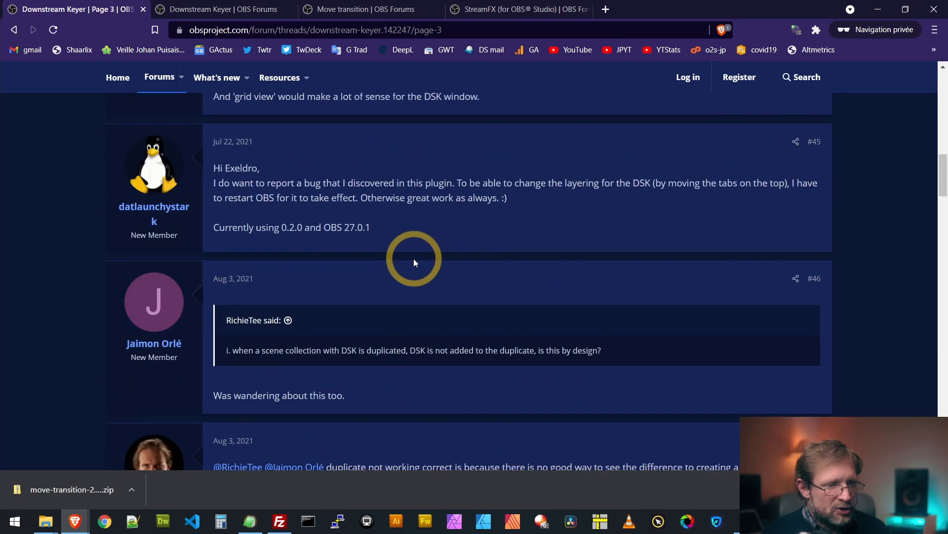
scroll(414, 259, down, 4)
scroll(413, 259, down, 8)
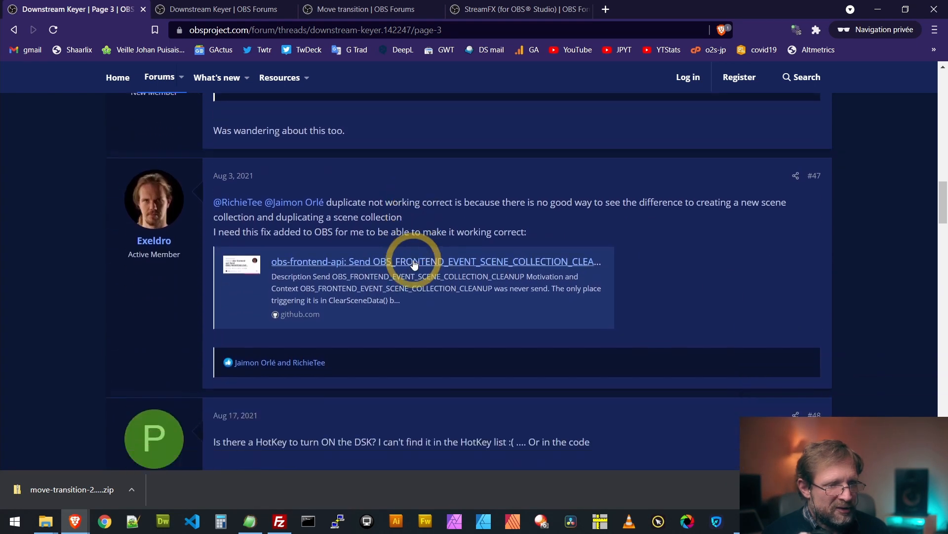
scroll(413, 269, up, 20)
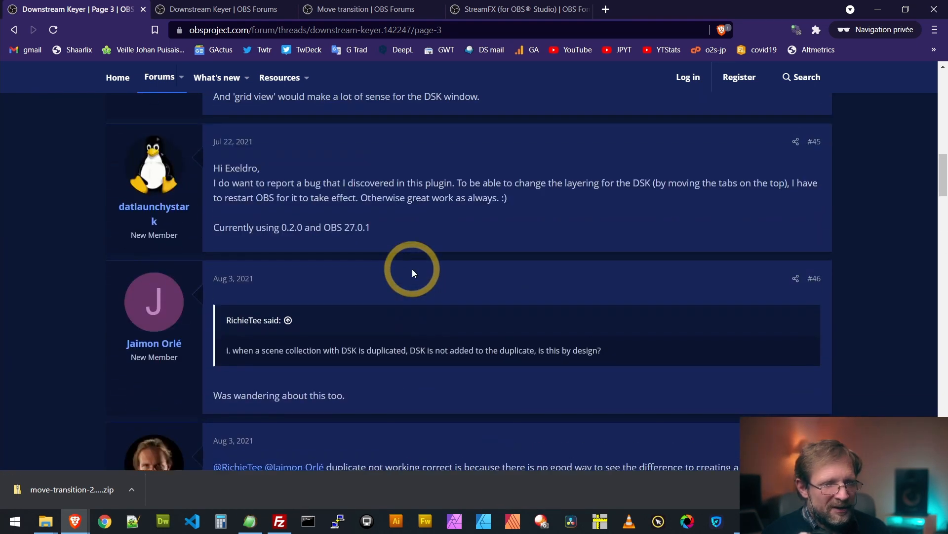
scroll(403, 270, up, 1)
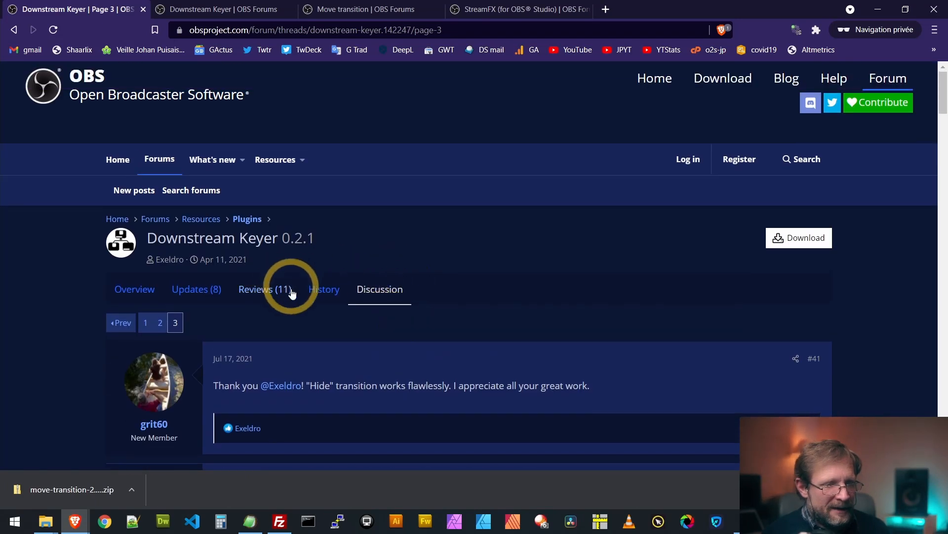
Step: Download downstream-keyer-0.2.1-windows.zip and save it in the tools-obs folder on the DATA (D:) drive
click(800, 240)
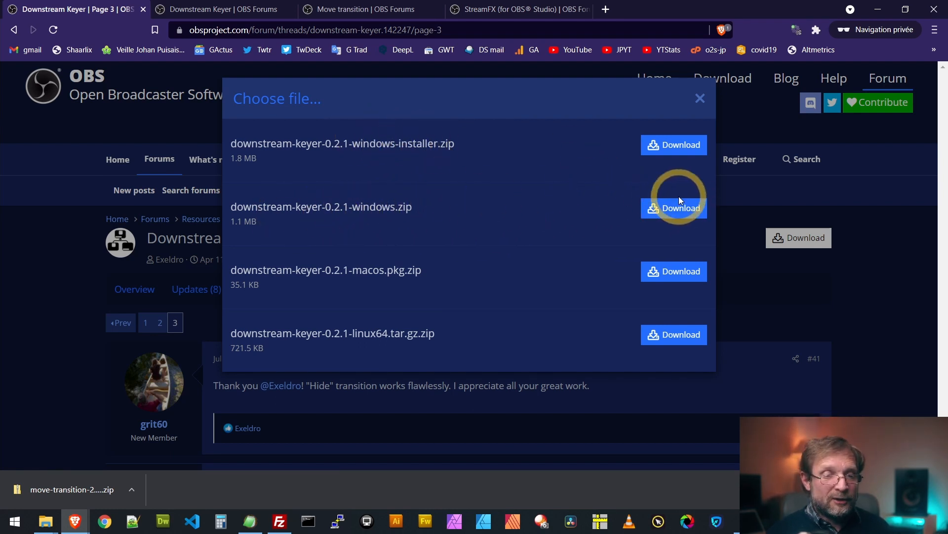
click(681, 209)
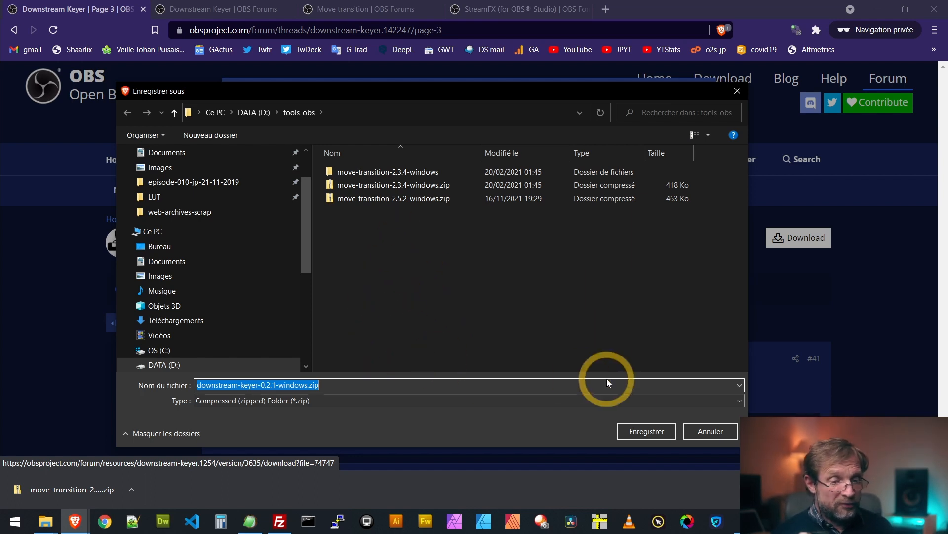
click(655, 432)
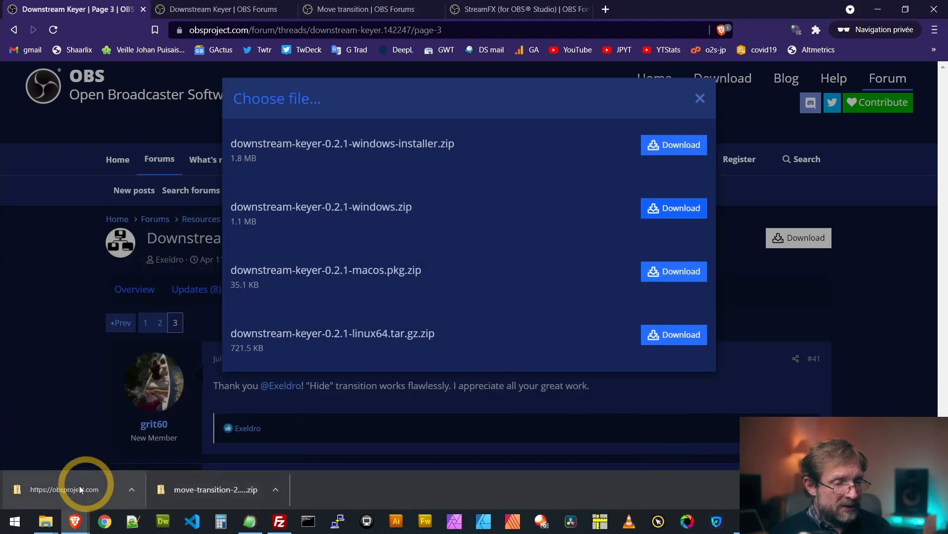
Step: In the tools-obs folder in File Explorer, extract downstream-keyer-0.2.1-windows.zip with 7-Zip into a folder of the same name and open it
mouse_move(48, 529)
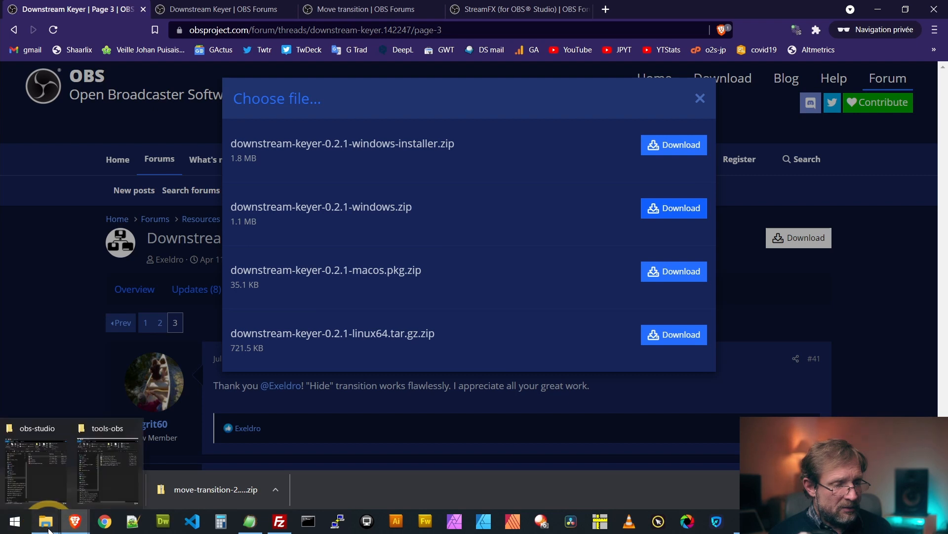
click(114, 485)
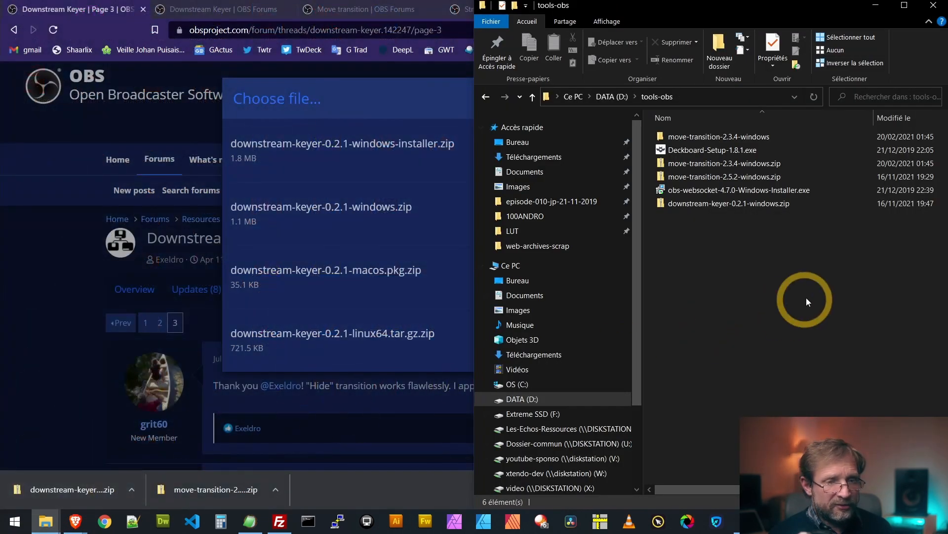
click(701, 205)
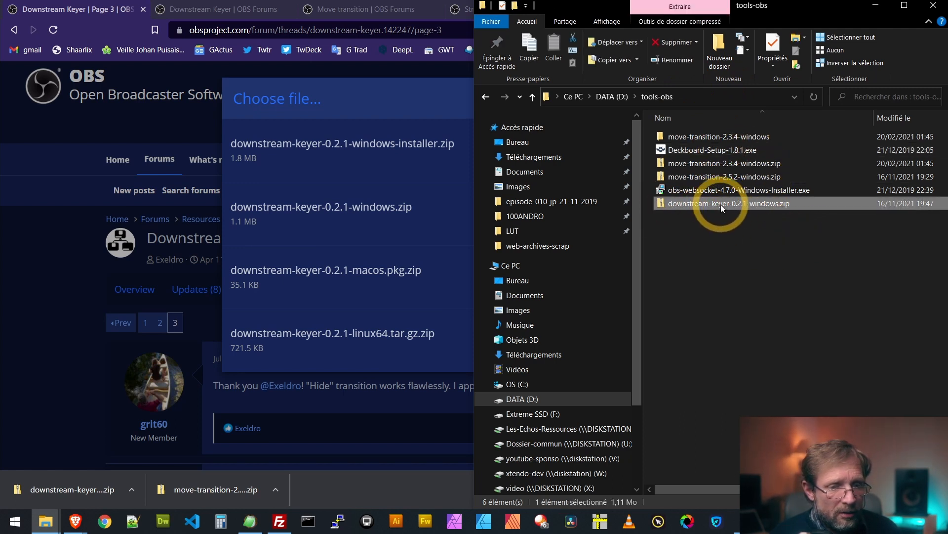
right_click(722, 204)
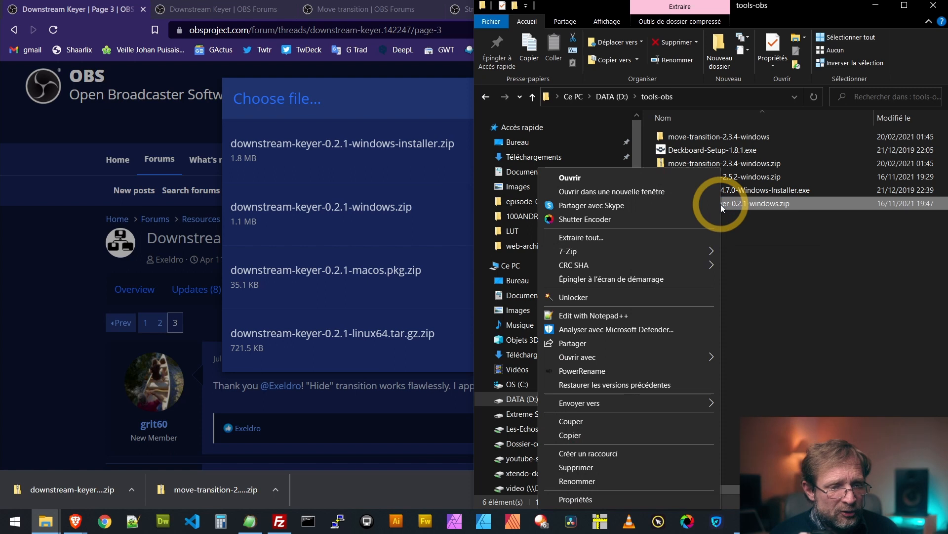
mouse_move(607, 253)
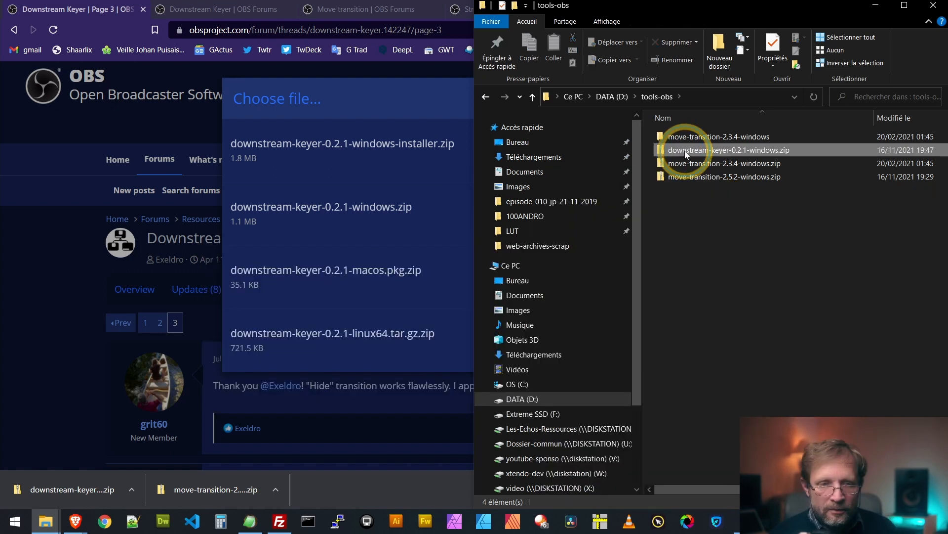
right_click(684, 152)
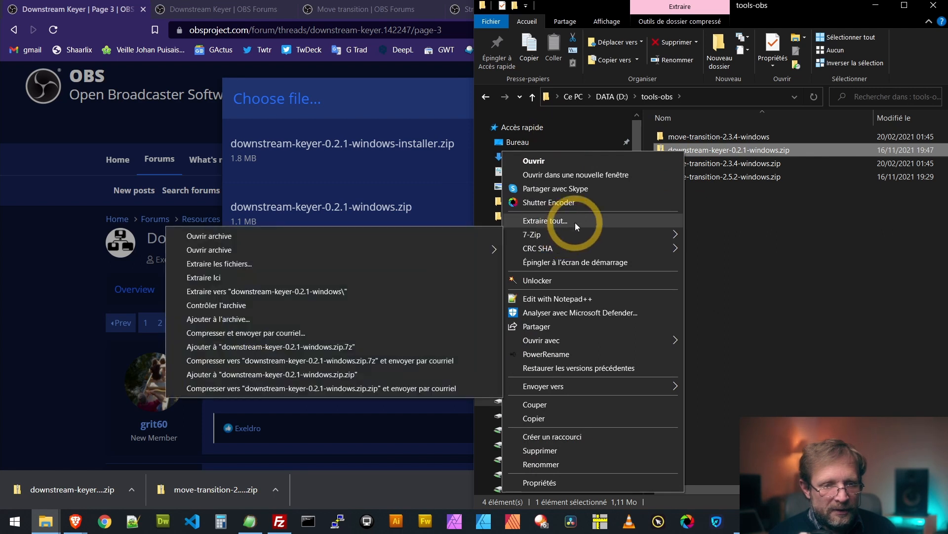
mouse_move(578, 238)
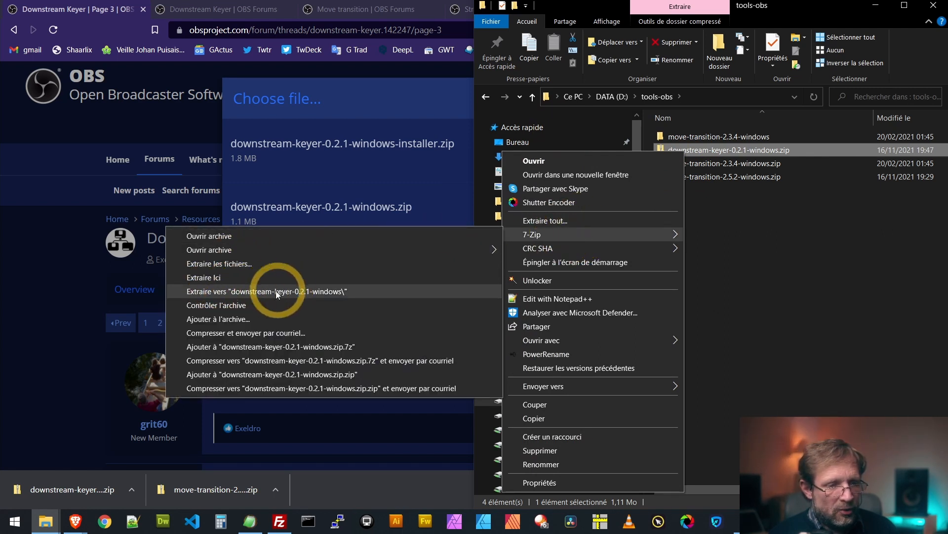
click(246, 291)
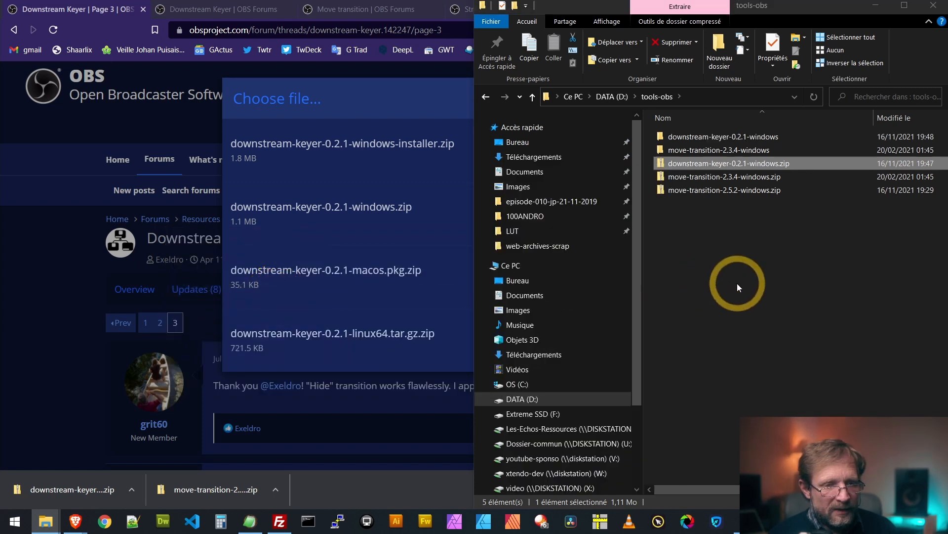
double_click(679, 138)
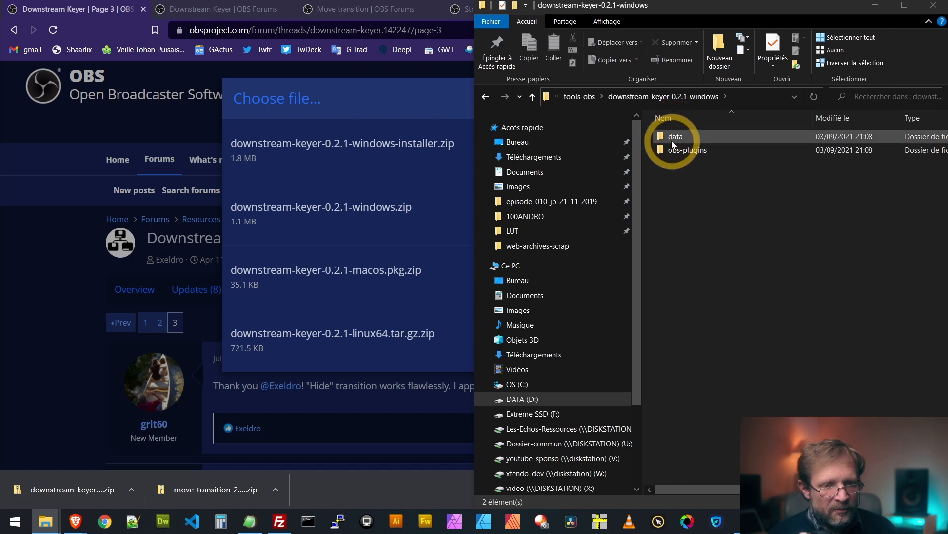
mouse_move(660, 137)
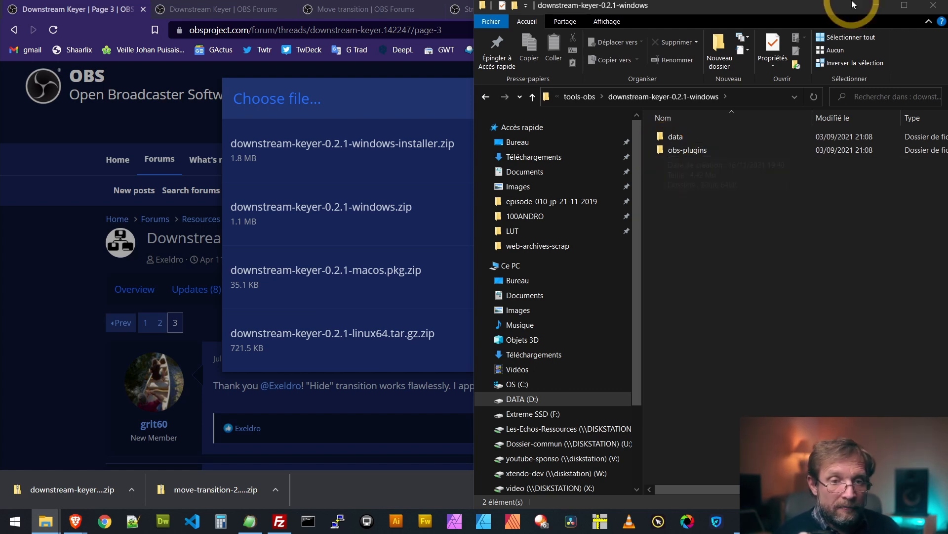
Step: Locate the OBS Studio installation through its desktop shortcut, go up to the obs-studio folder and snap that window to the left half of the screen
click(876, 8)
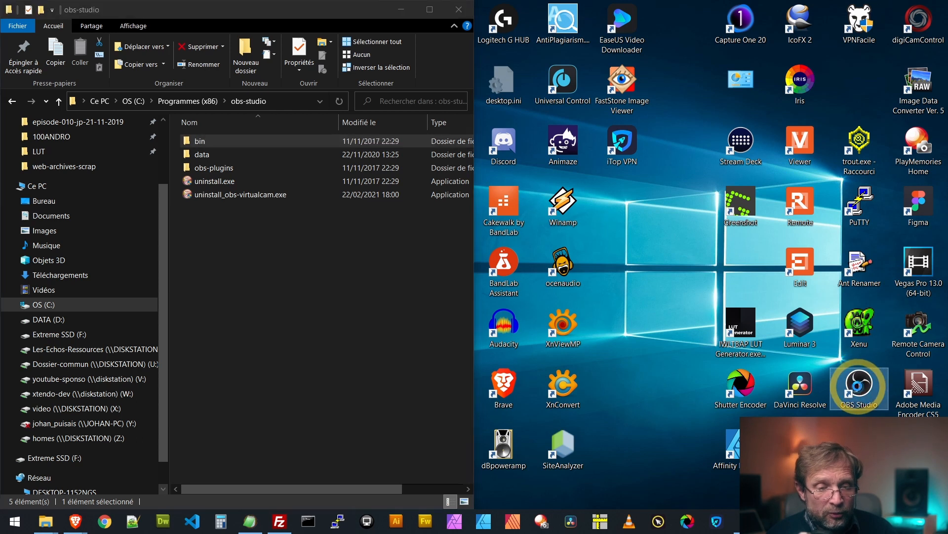
right_click(860, 389)
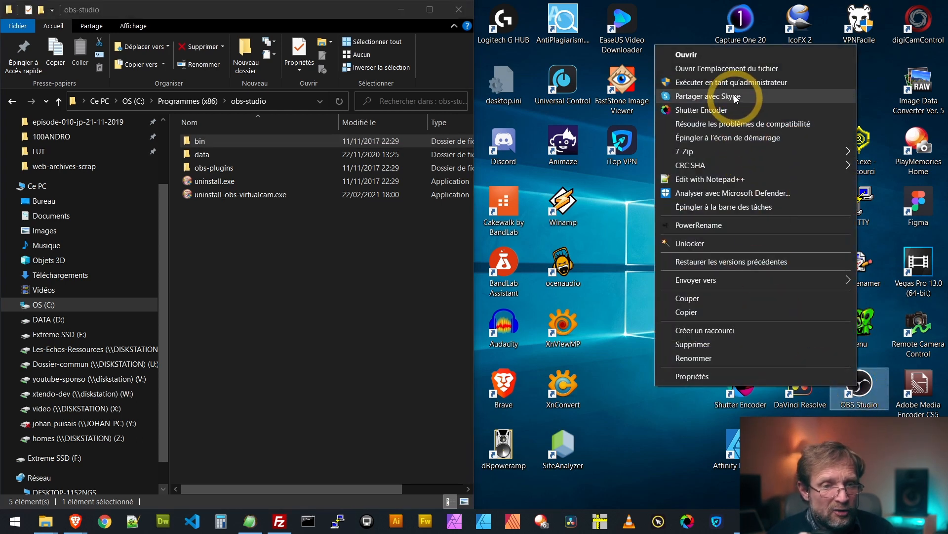
click(740, 70)
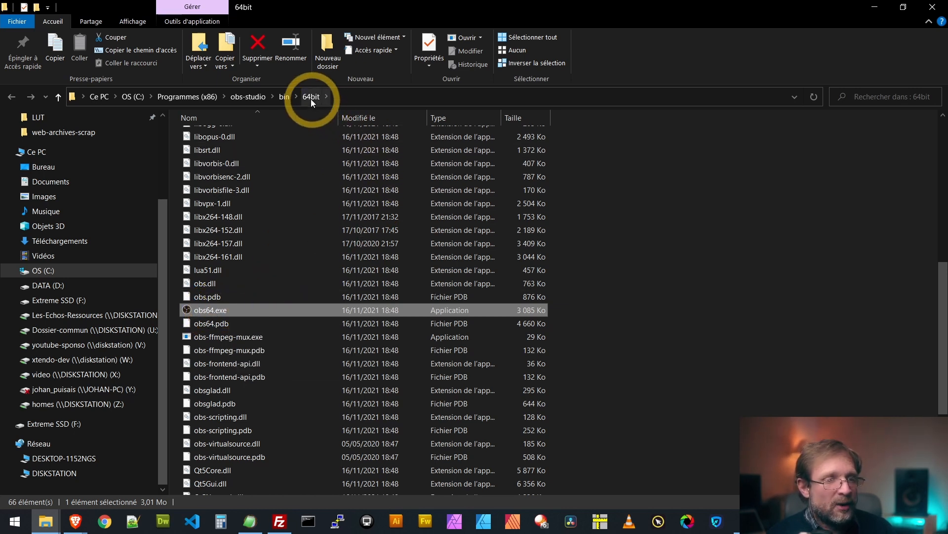
click(245, 96)
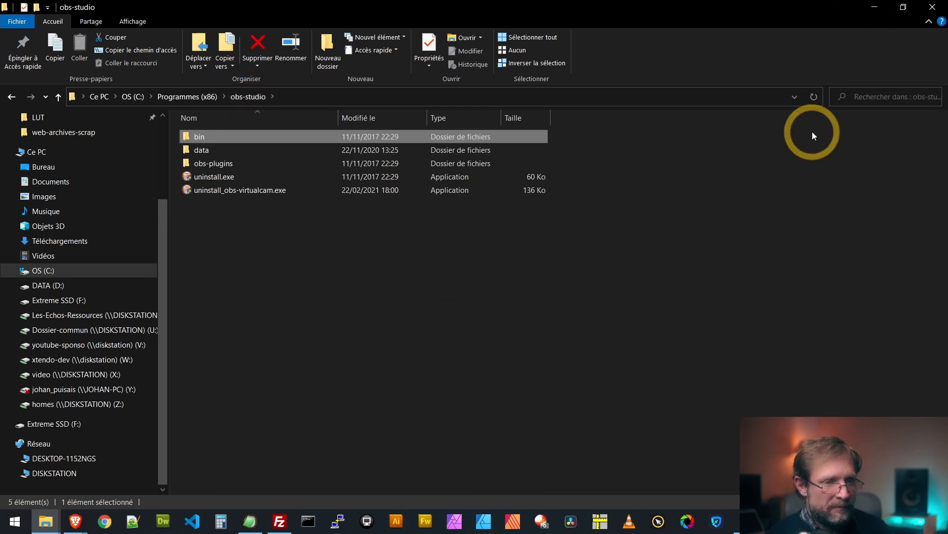
key(super+Left)
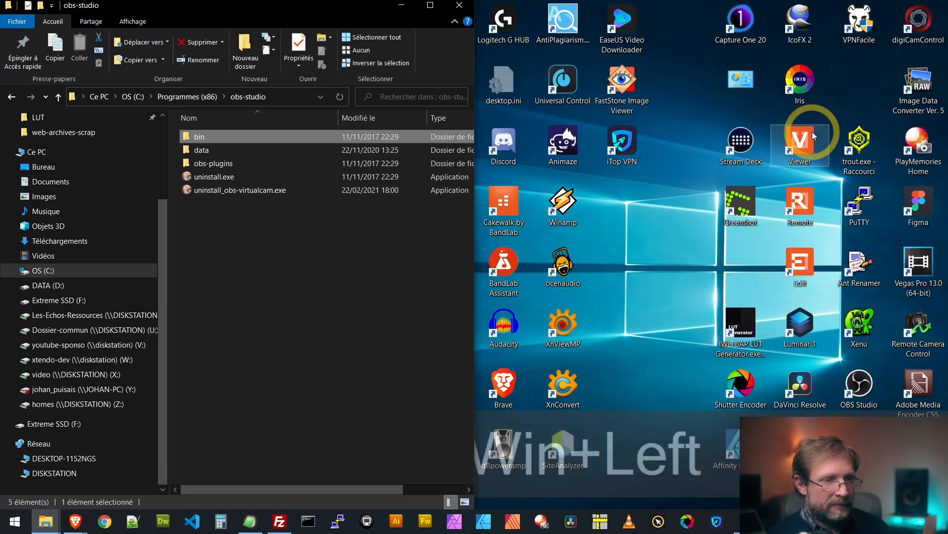
Step: Copy the extracted data and obs-plugins folders into the obs-studio folder, granting administrator permission for all current items
mouse_move(46, 522)
click(117, 473)
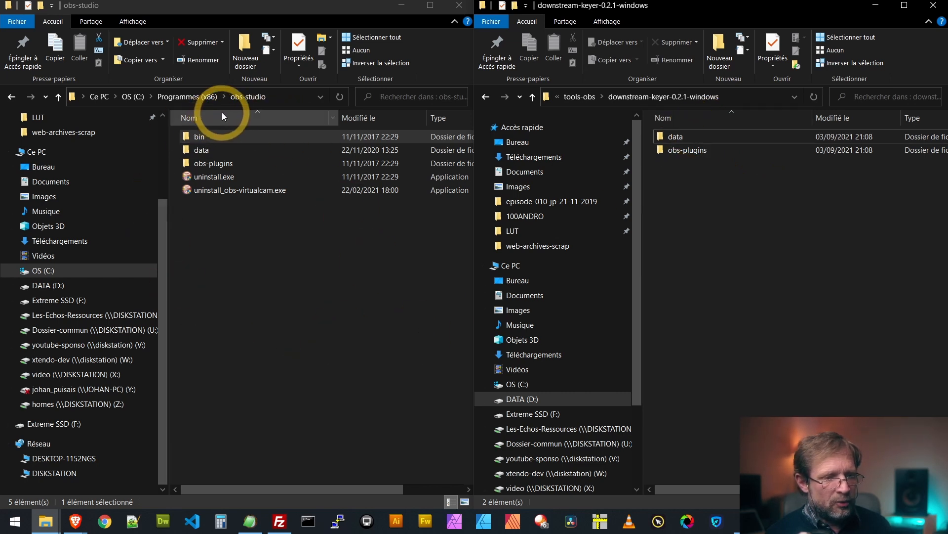
drag(745, 216, 280, 292)
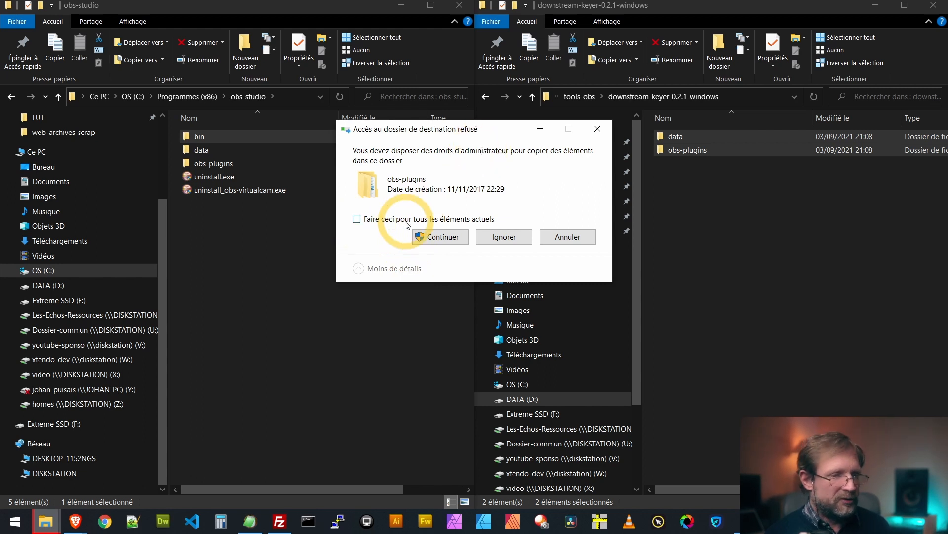
click(356, 218)
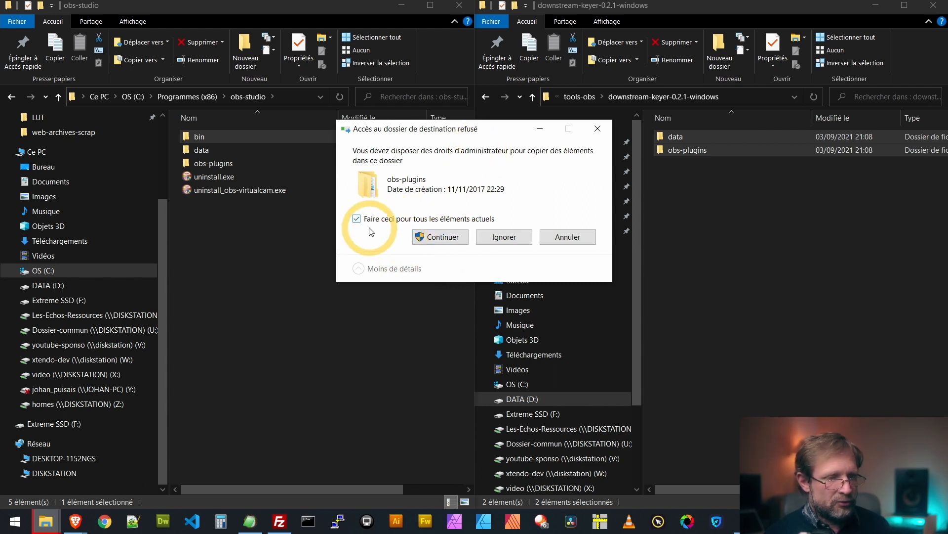
click(445, 240)
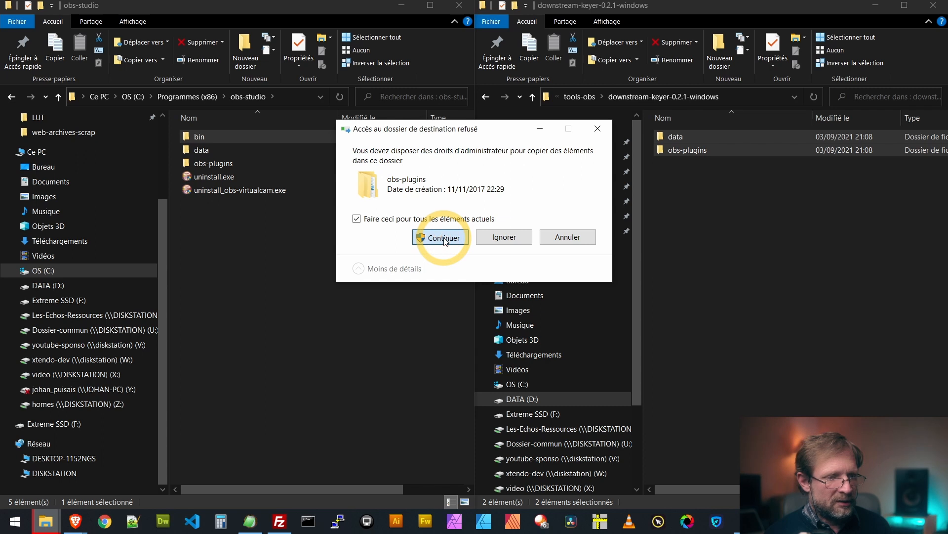